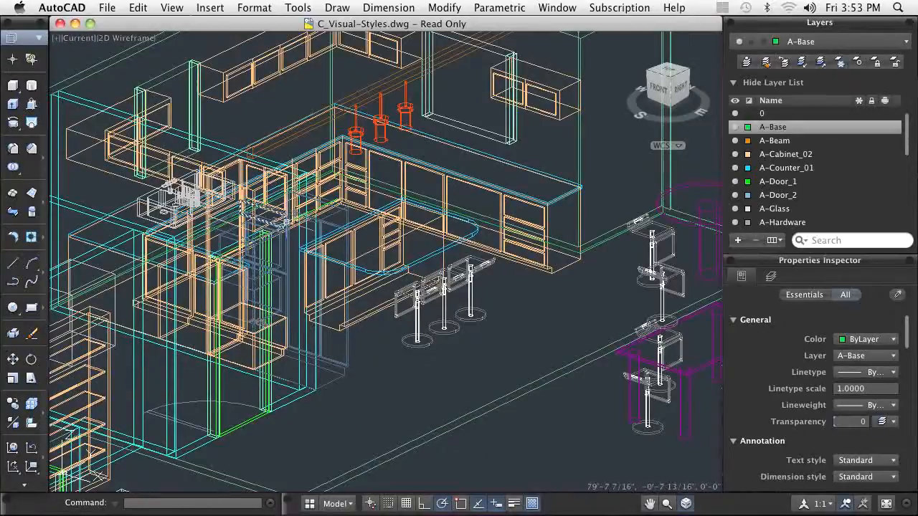
- Display the kitchen model in the Hidden visual style
{"action": "left_click", "coordinate": [174, 8]}
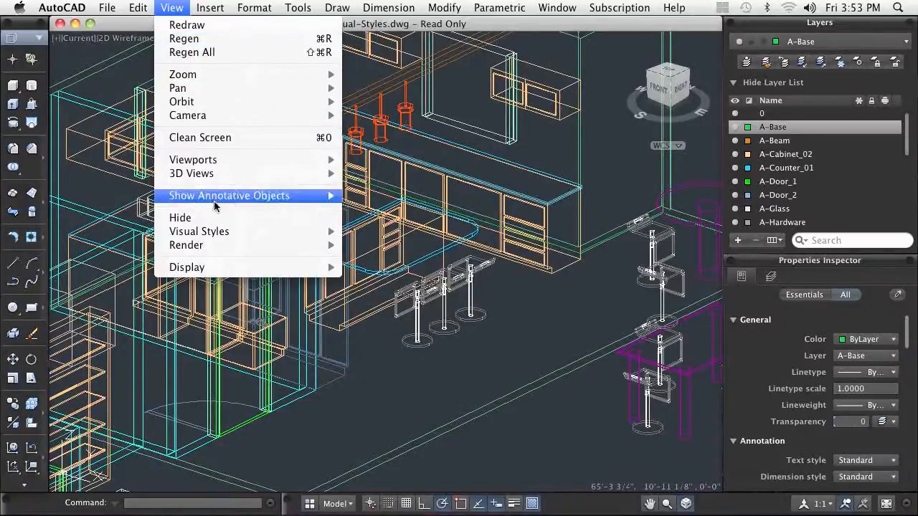
{"action": "mouse_move", "coordinate": [200, 232]}
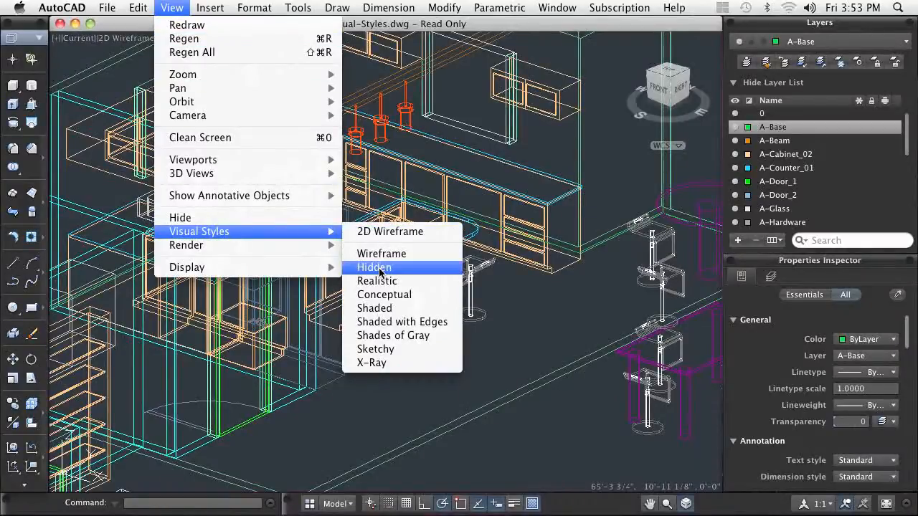
{"action": "left_click", "coordinate": [381, 270]}
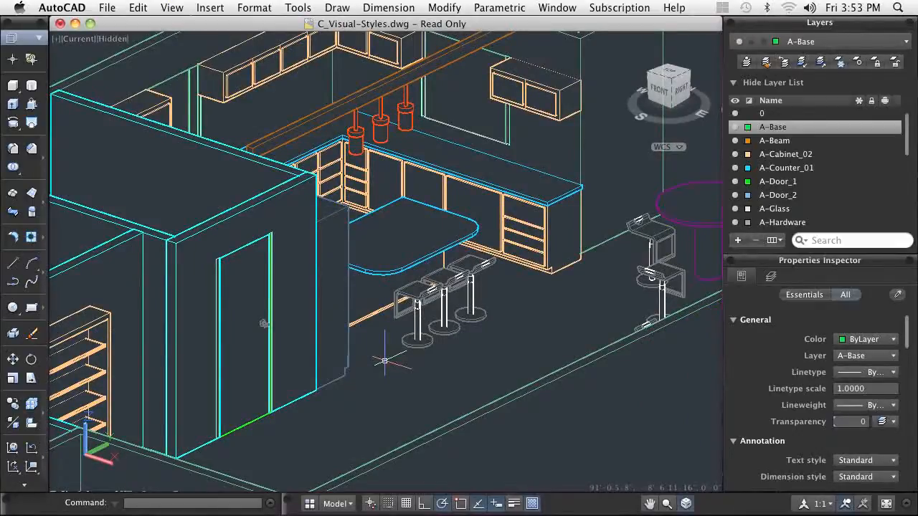
- Display the kitchen model in the Conceptual visual style with shaded coloured surfaces
{"action": "left_click", "coordinate": [353, 305]}
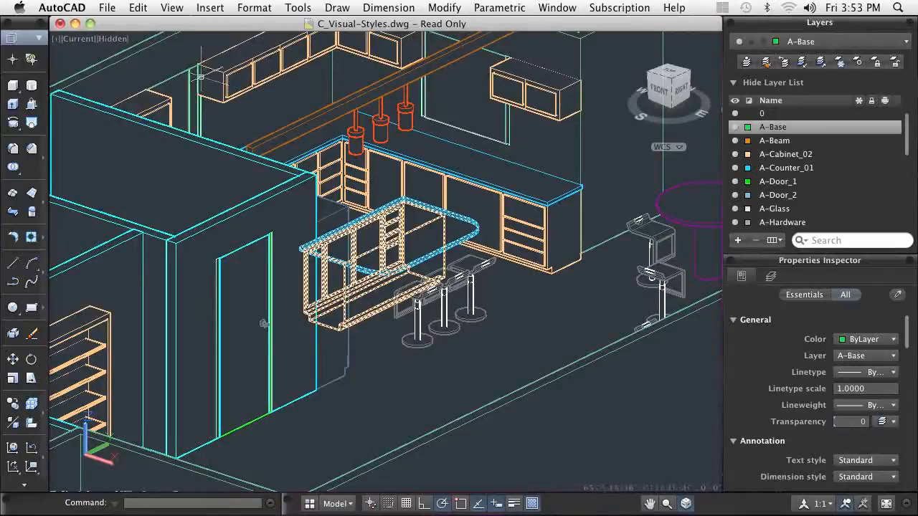
{"action": "left_click", "coordinate": [172, 7]}
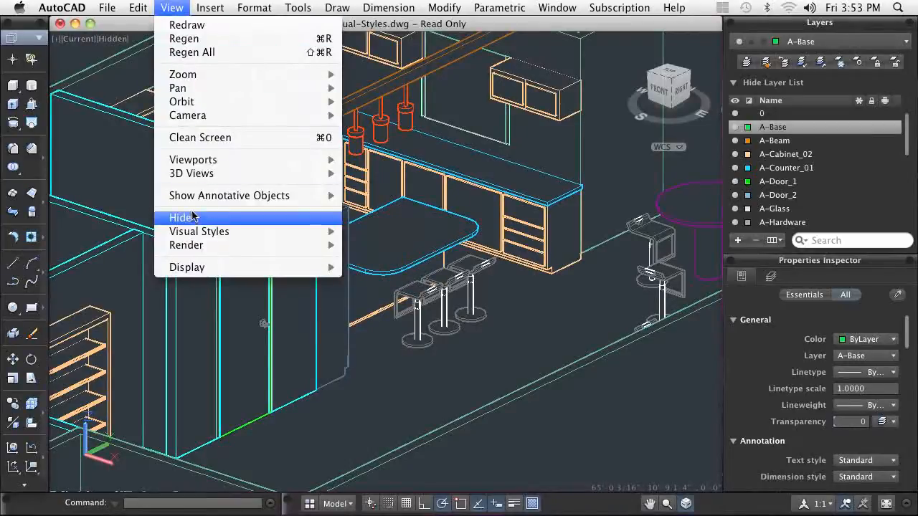
{"action": "mouse_move", "coordinate": [199, 231]}
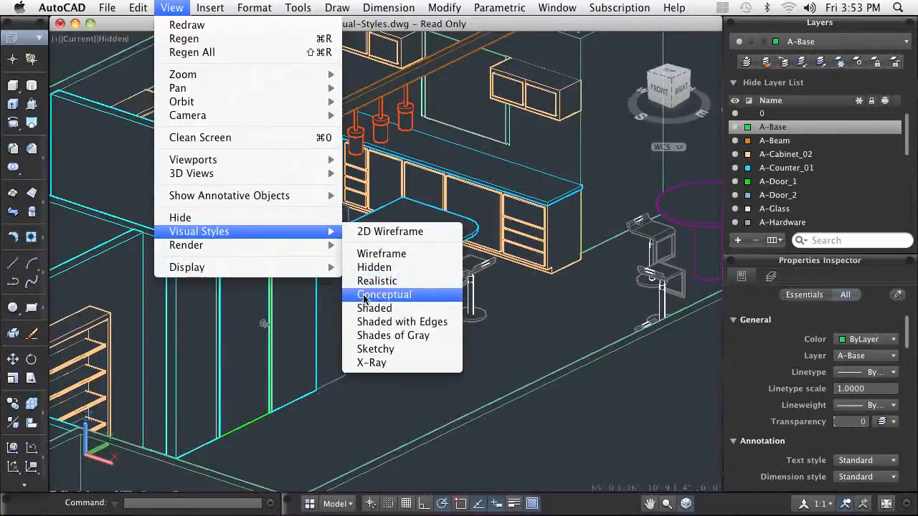
{"action": "left_click", "coordinate": [364, 294]}
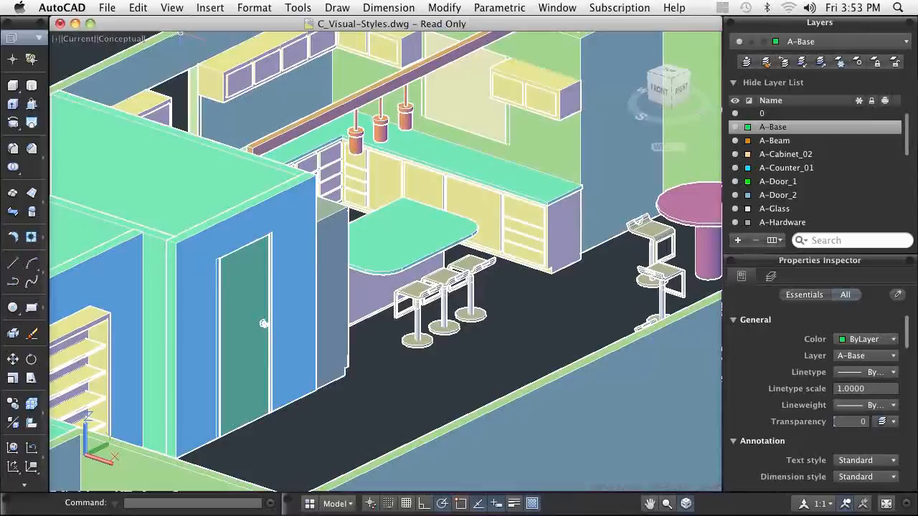
- Display the kitchen model in the Realistic visual style with material colours
{"action": "left_click", "coordinate": [180, 7]}
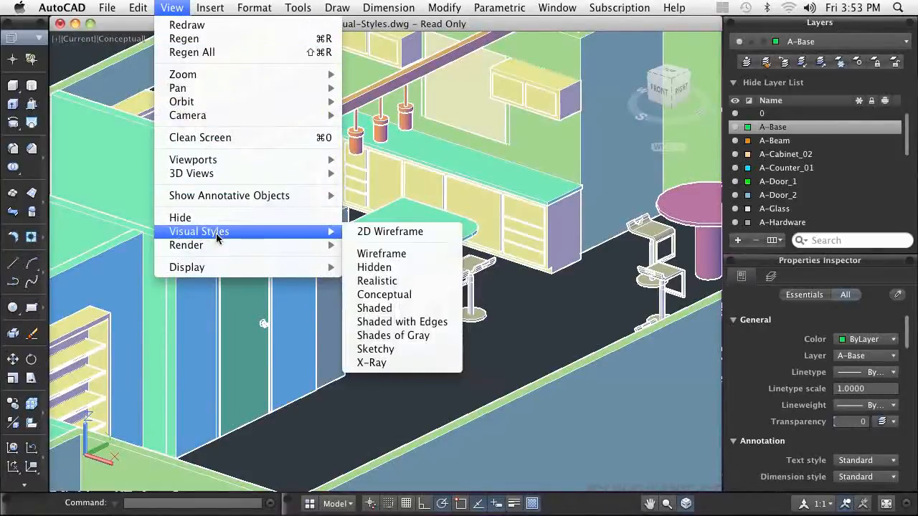
{"action": "mouse_move", "coordinate": [200, 231]}
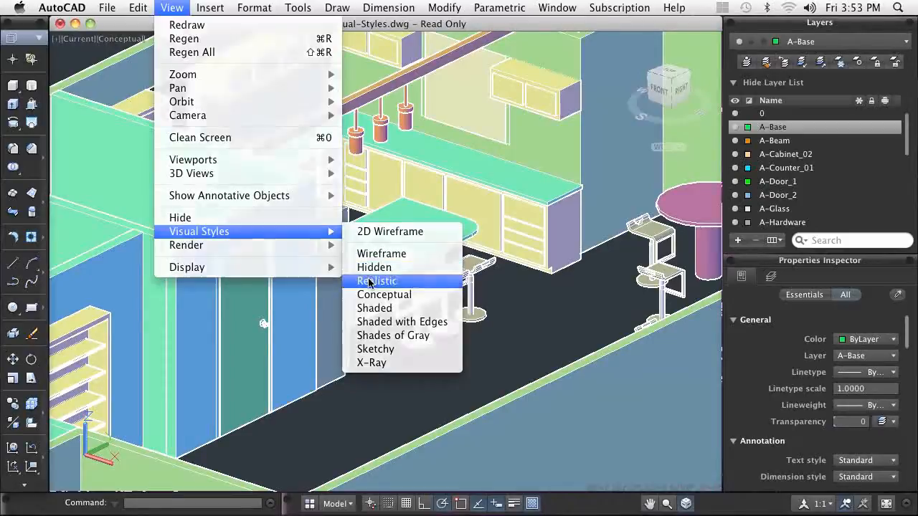
{"action": "left_click", "coordinate": [366, 281]}
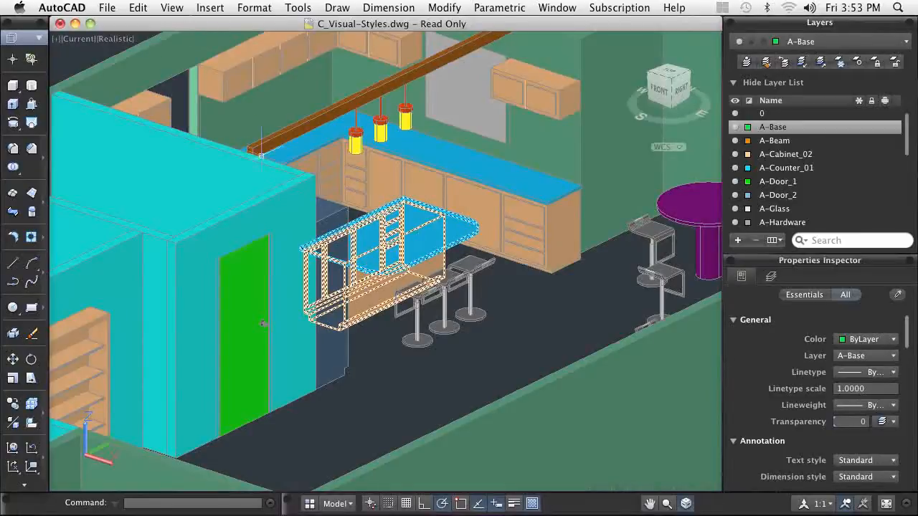
{"action": "left_click", "coordinate": [173, 9]}
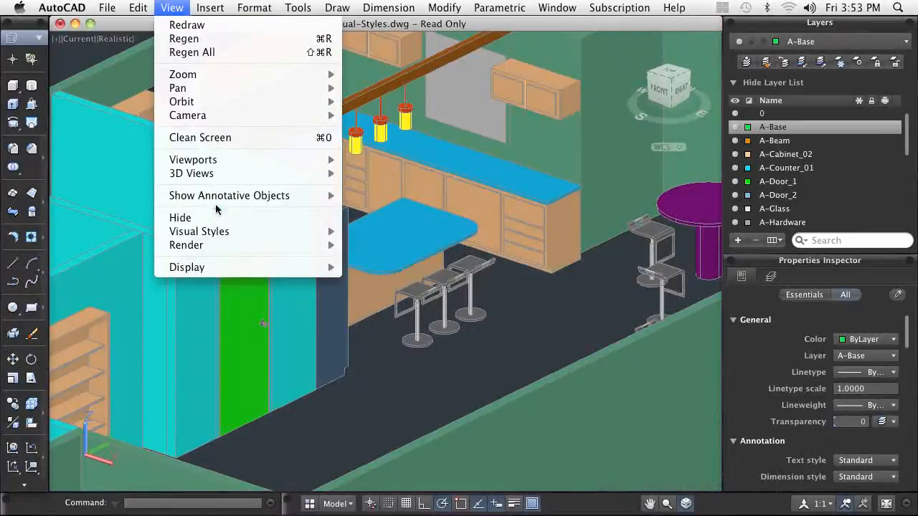
{"action": "mouse_move", "coordinate": [198, 232]}
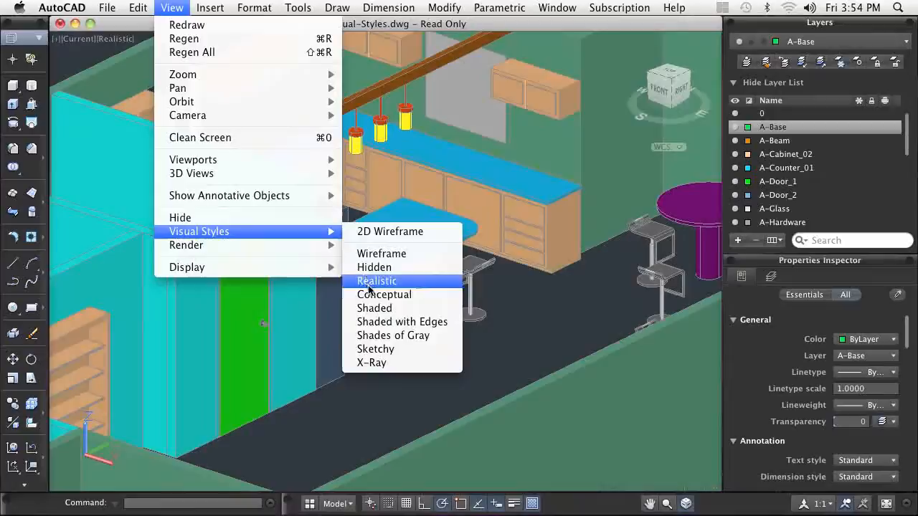
- Display the kitchen in the Sketchy style and set VSFACESTYLE to 1 for coloured faces
{"action": "left_click", "coordinate": [375, 349]}
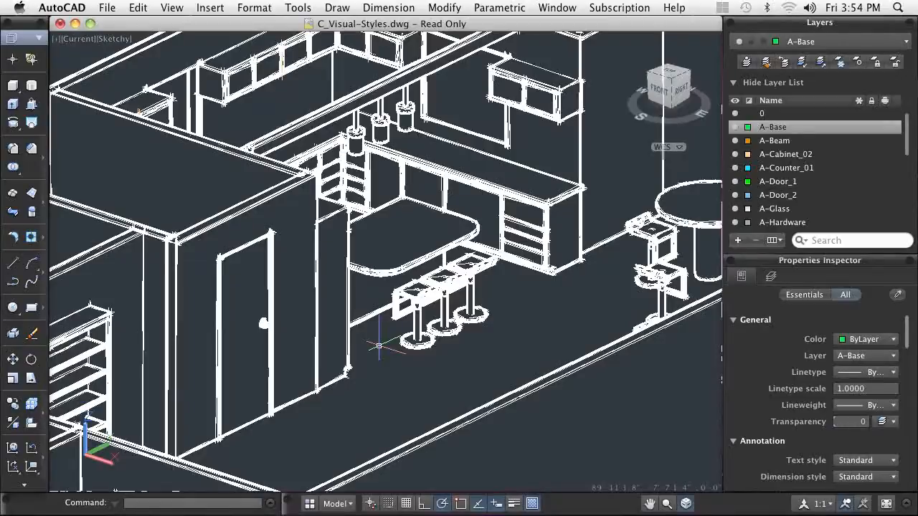
{"action": "type", "text": "vsf"}
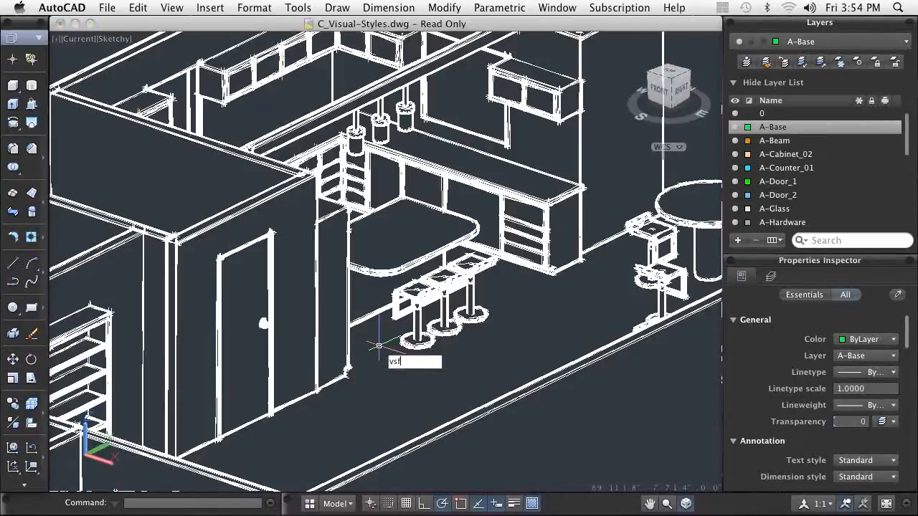
{"action": "type", "text": "acestyle"}
{"action": "key", "text": "Return"}
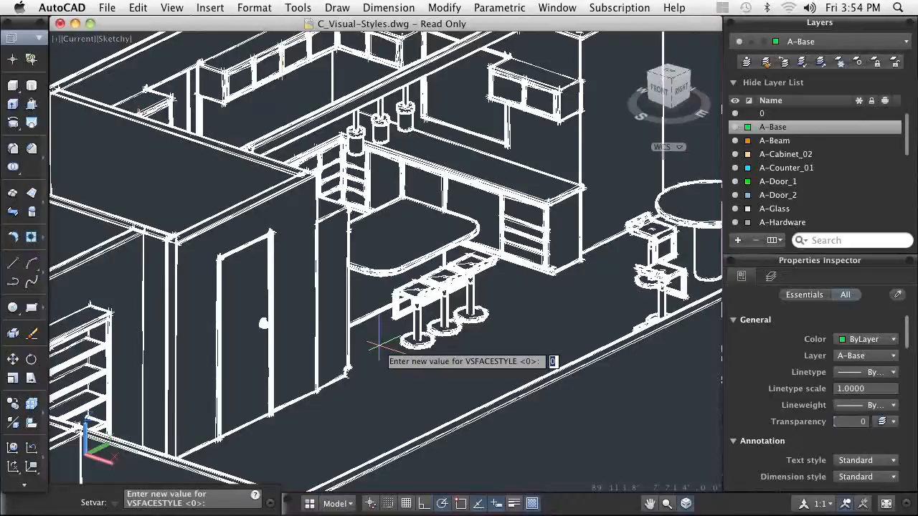
{"action": "type", "text": "1"}
{"action": "key", "text": "Return"}
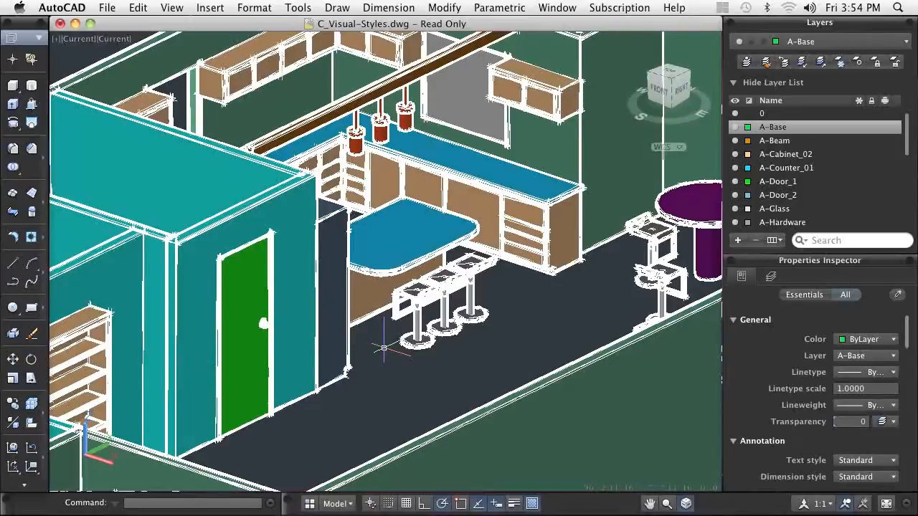
- Switch to the All layout sheet and activate its 3D house viewport
{"action": "left_click", "coordinate": [309, 503]}
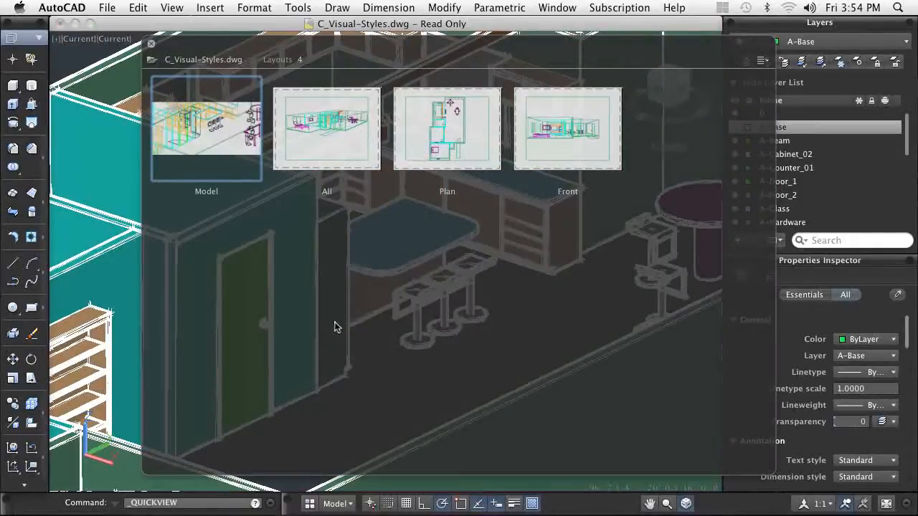
{"action": "left_click", "coordinate": [347, 135]}
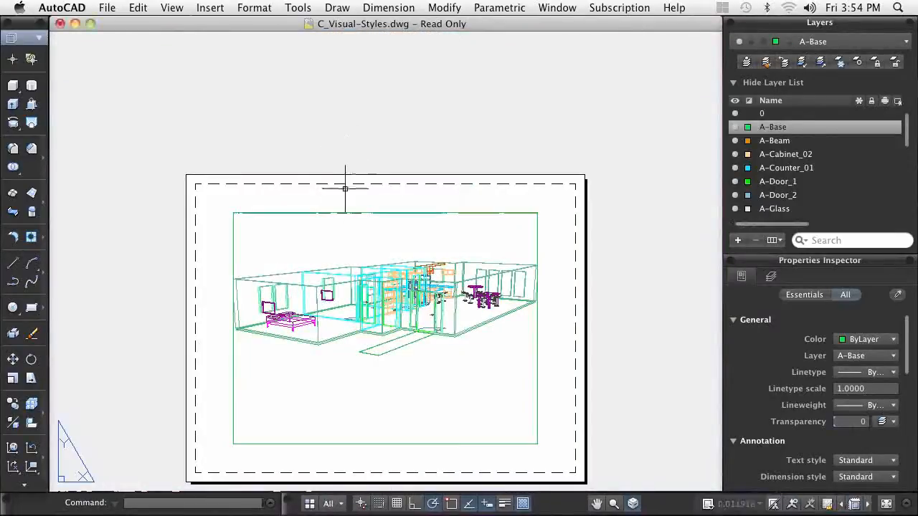
{"action": "double_click", "coordinate": [344, 222]}
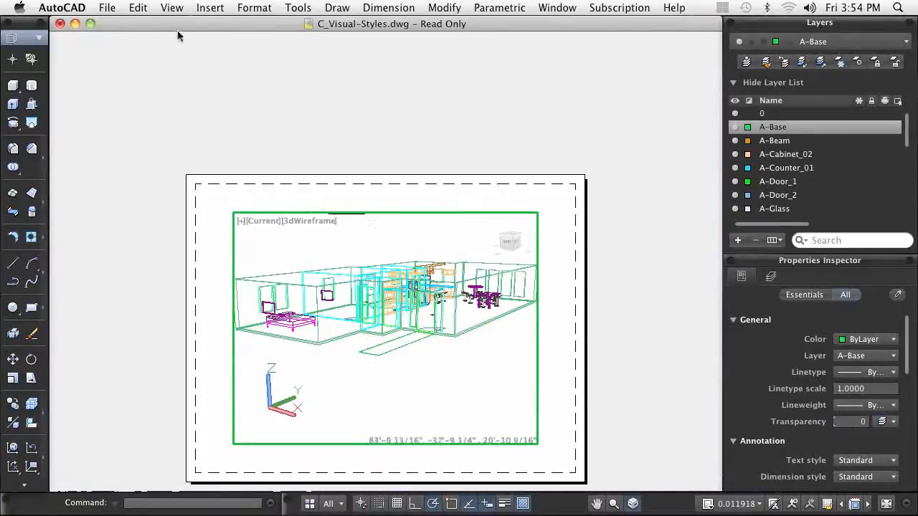
- Render the All sheet's 3D viewport in the Shaded with Edges style
{"action": "left_click", "coordinate": [172, 8]}
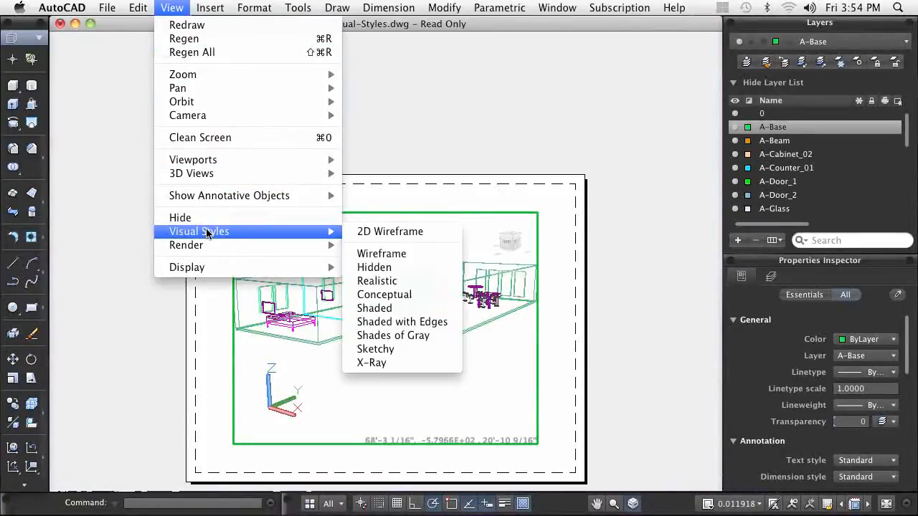
{"action": "mouse_move", "coordinate": [199, 232]}
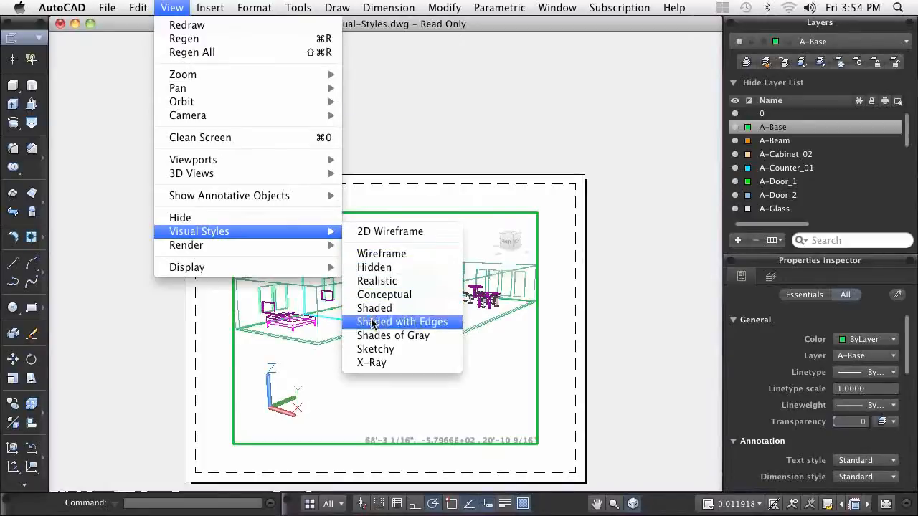
{"action": "left_click", "coordinate": [371, 322]}
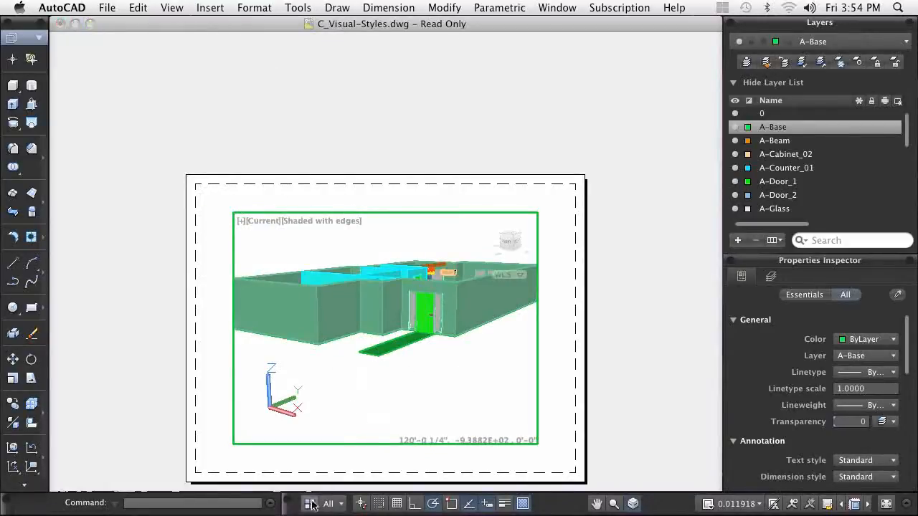
- Switch to the Plan layout sheet and activate its floor plan viewport
{"action": "left_click", "coordinate": [310, 504]}
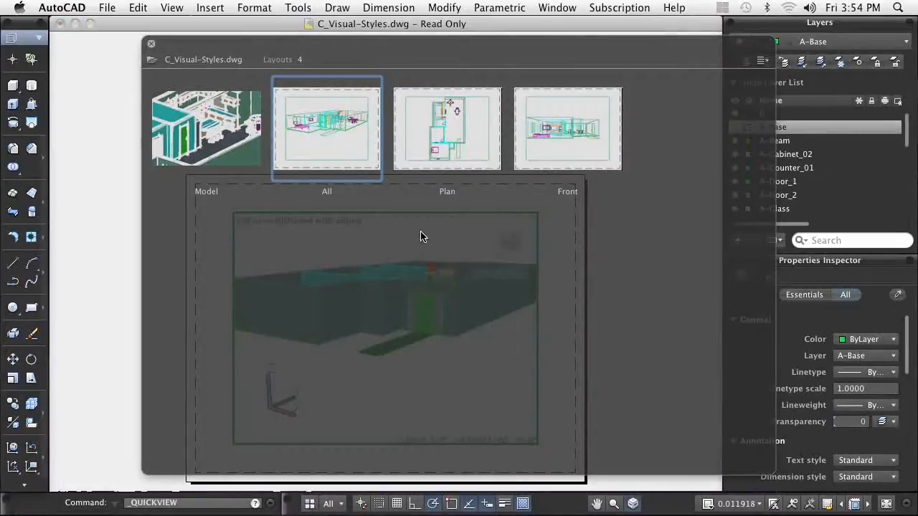
{"action": "left_click", "coordinate": [439, 136]}
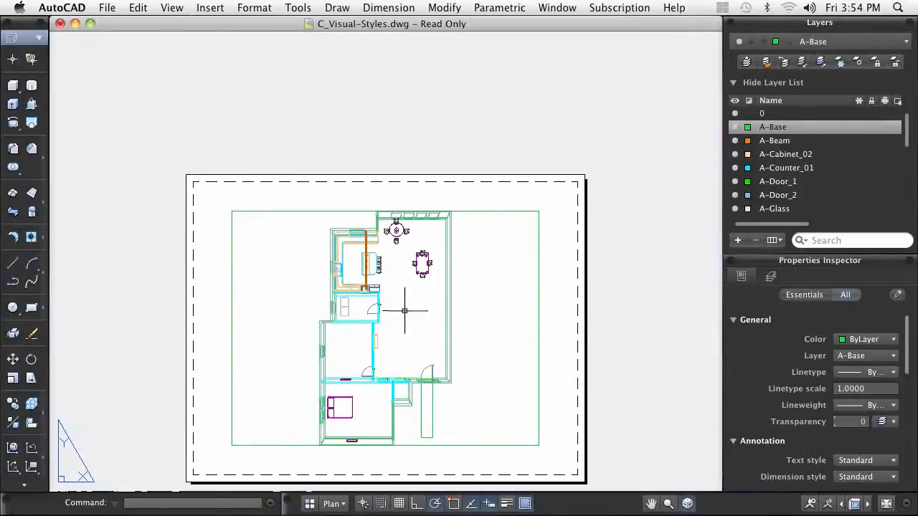
{"action": "double_click", "coordinate": [404, 312]}
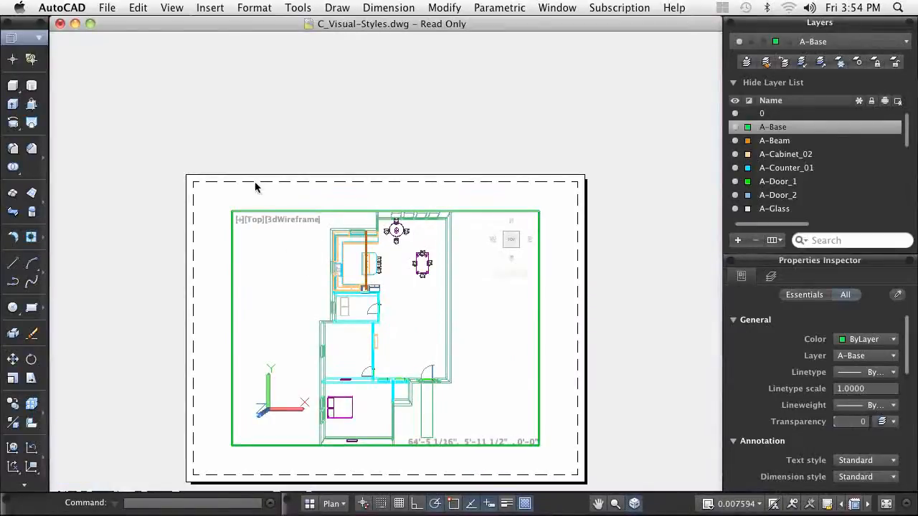
- Render the floor plan viewport in the Sketchy visual style
{"action": "left_click", "coordinate": [172, 8]}
{"action": "mouse_move", "coordinate": [198, 232]}
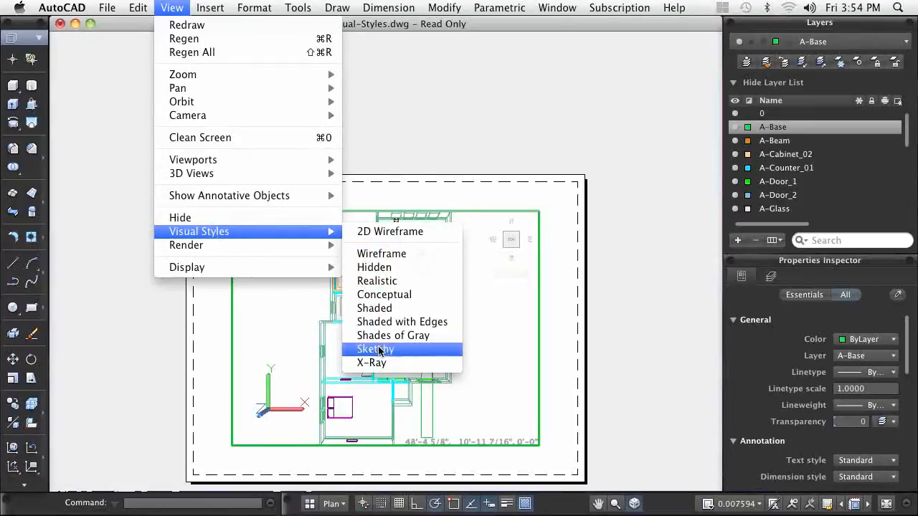
{"action": "left_click", "coordinate": [377, 348]}
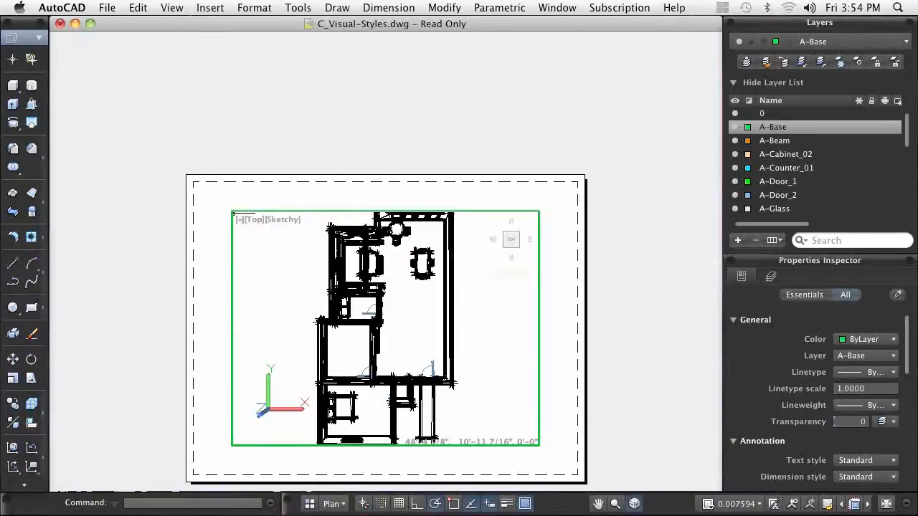